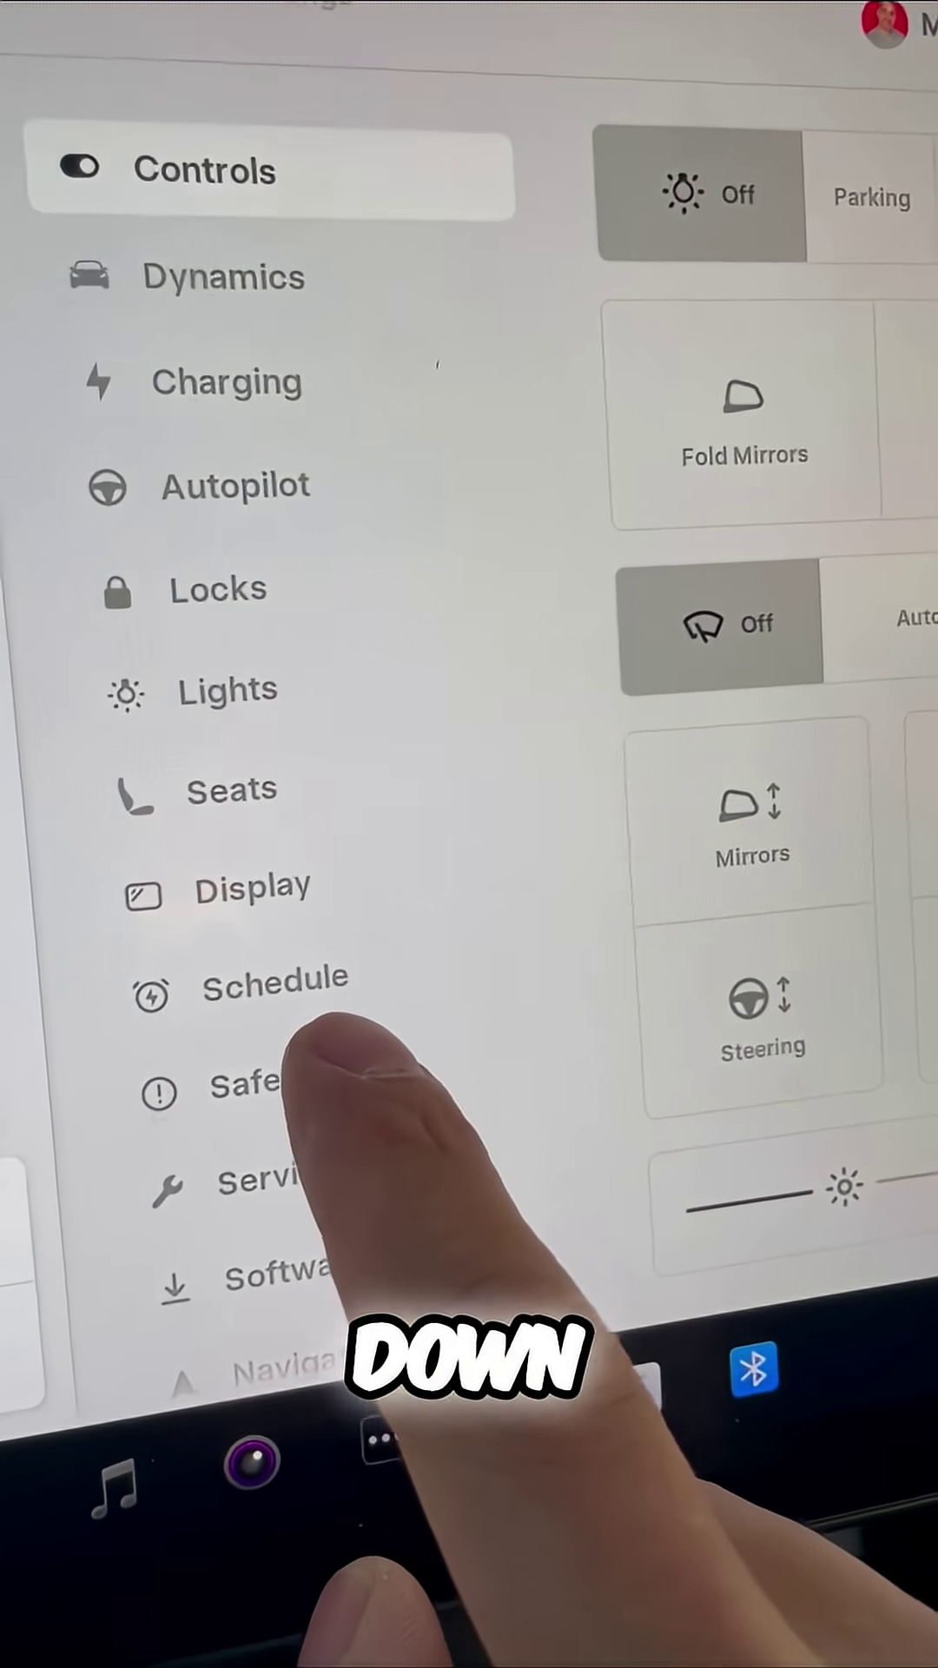
- Enable PIN to Drive under Safety and enter a new four-digit PIN
{"action": "left_click", "coordinate": [39, 1032]}
{"action": "scroll", "coordinate": [893, 1107], "scroll_direction": "down", "scroll_amount": 5}
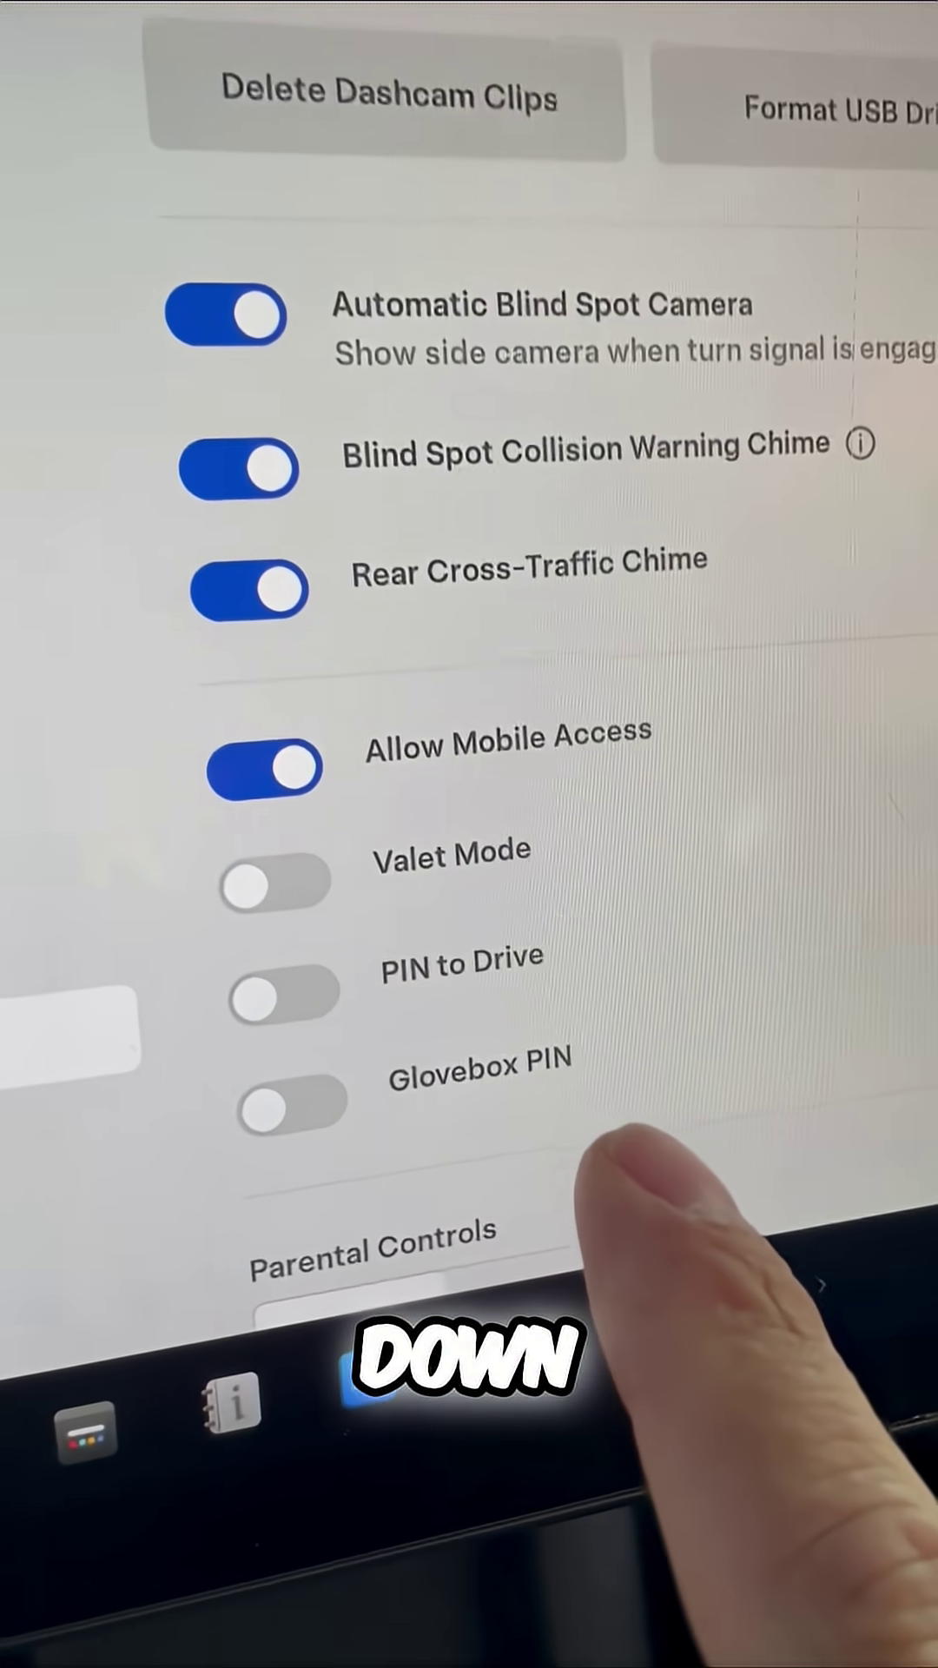
{"action": "left_click", "coordinate": [276, 974]}
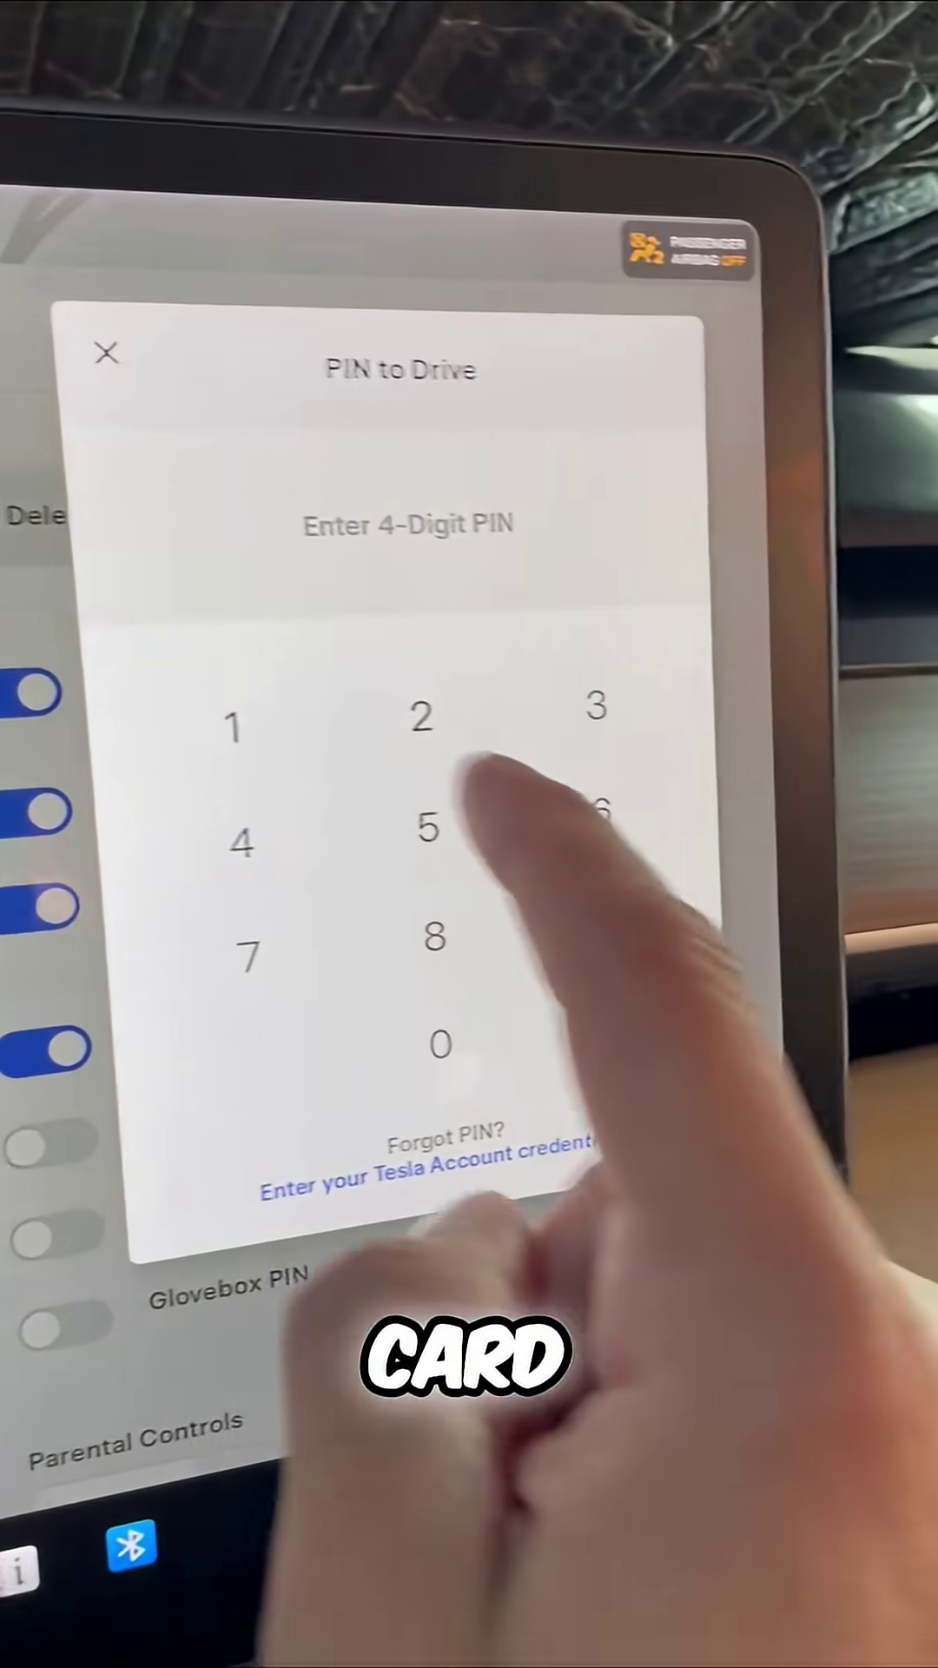
{"action": "left_click", "coordinate": [566, 685]}
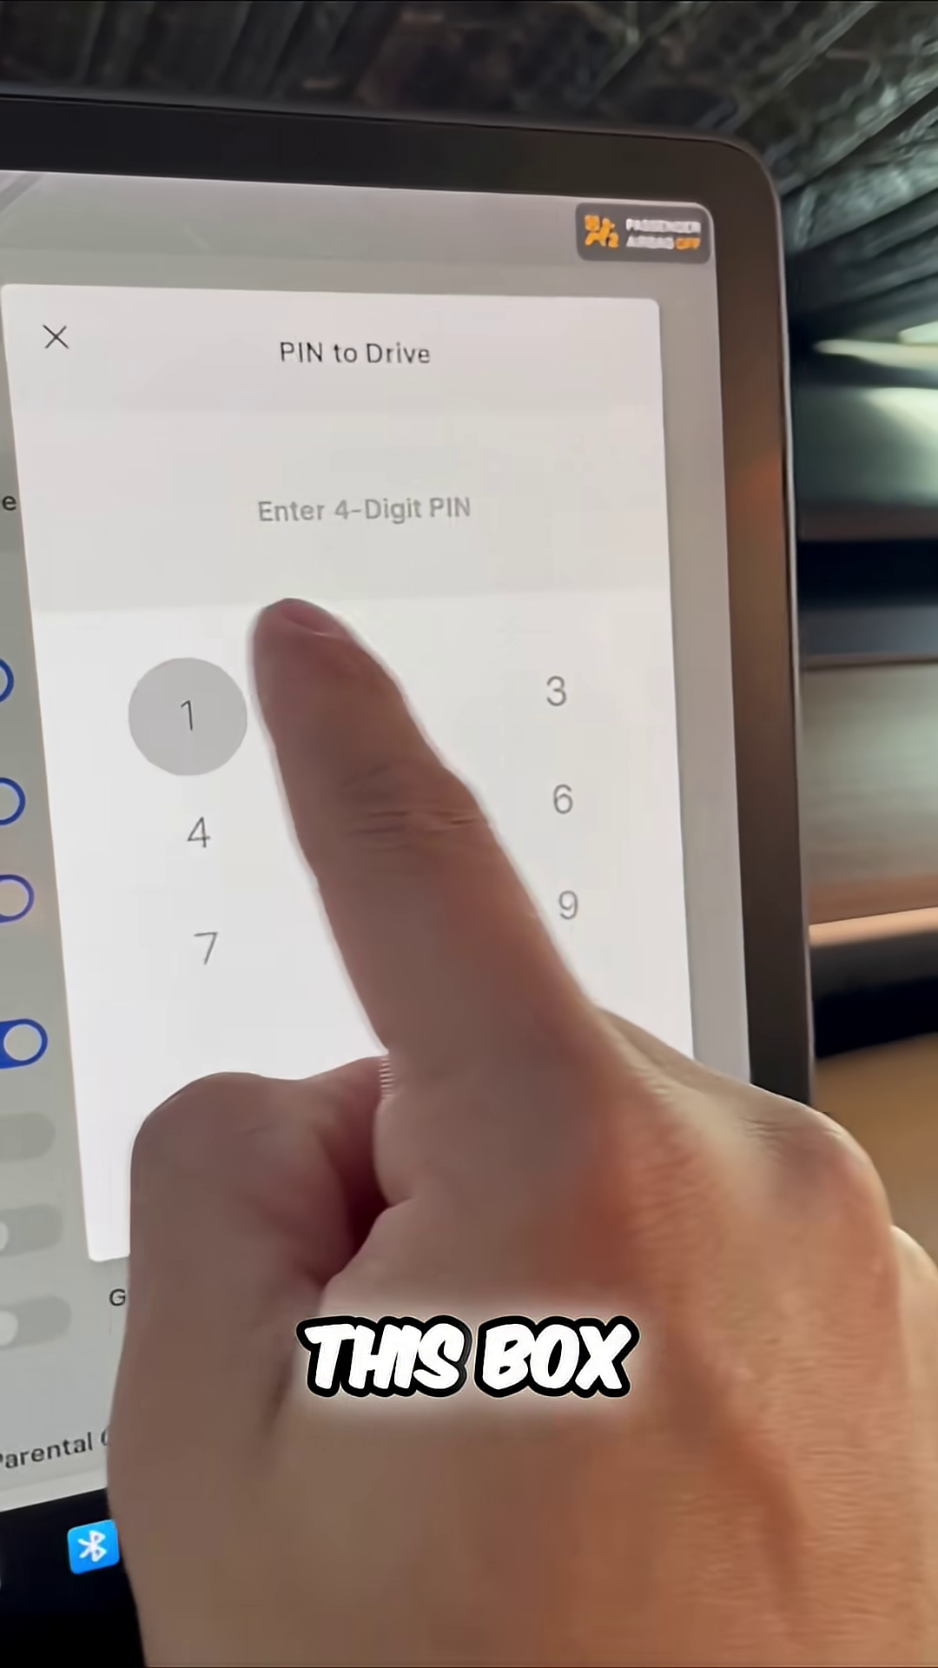
{"action": "left_click", "coordinate": [823, 670]}
{"action": "left_click", "coordinate": [548, 665]}
{"action": "left_click", "coordinate": [196, 710]}
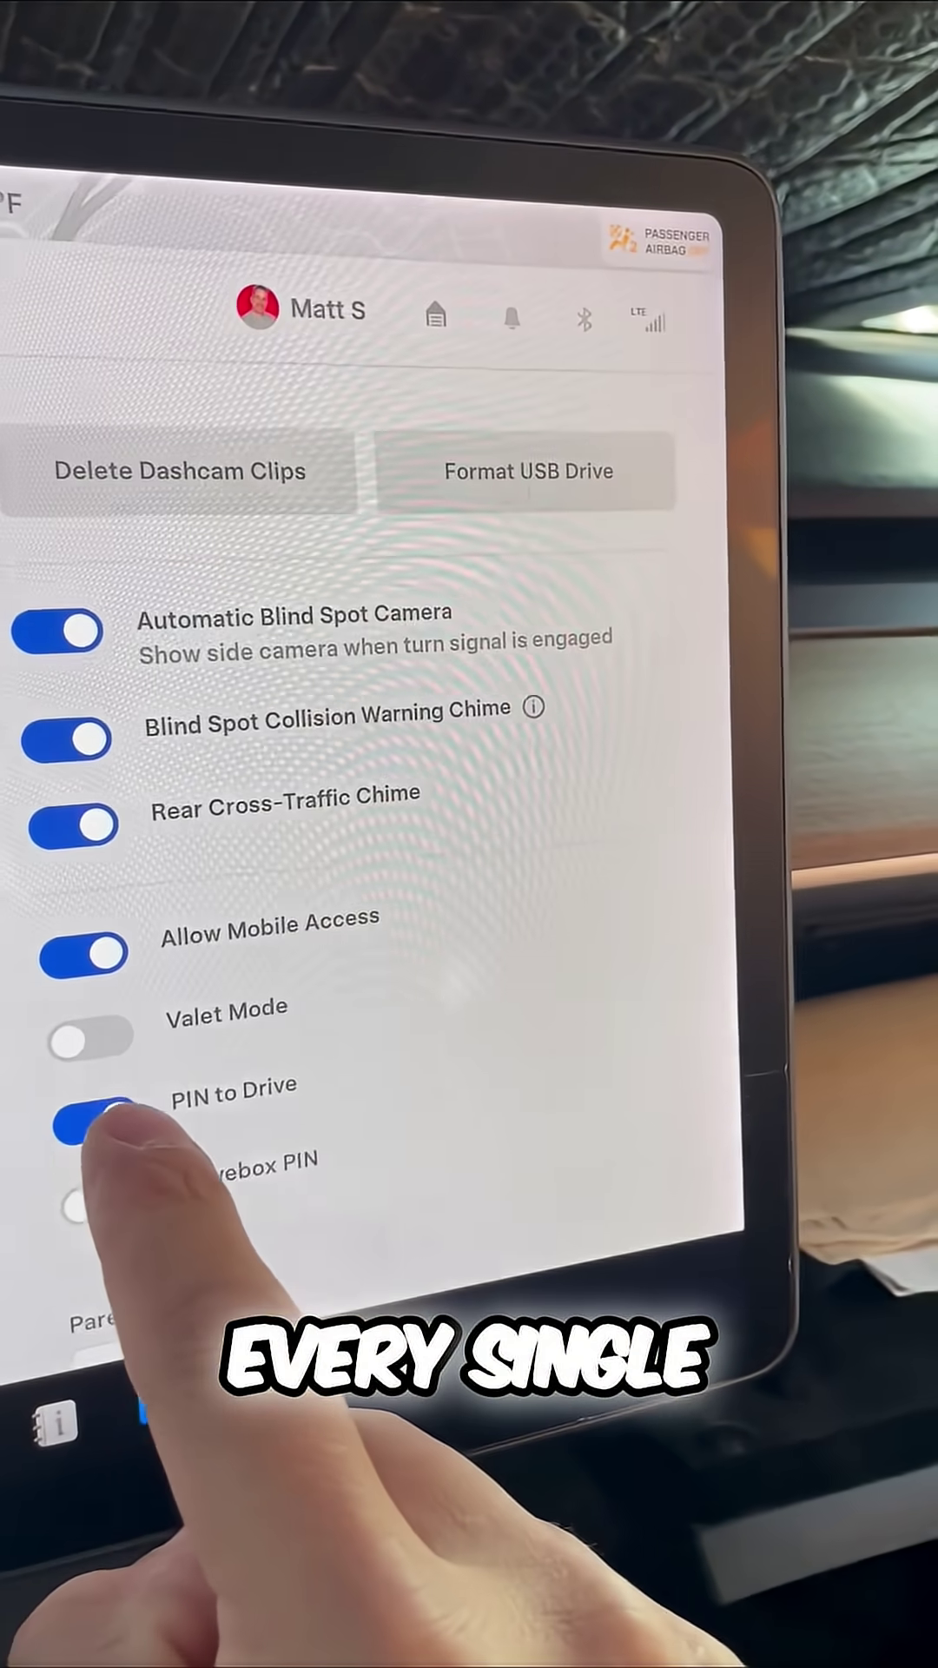
{"action": "left_click", "coordinate": [78, 1114]}
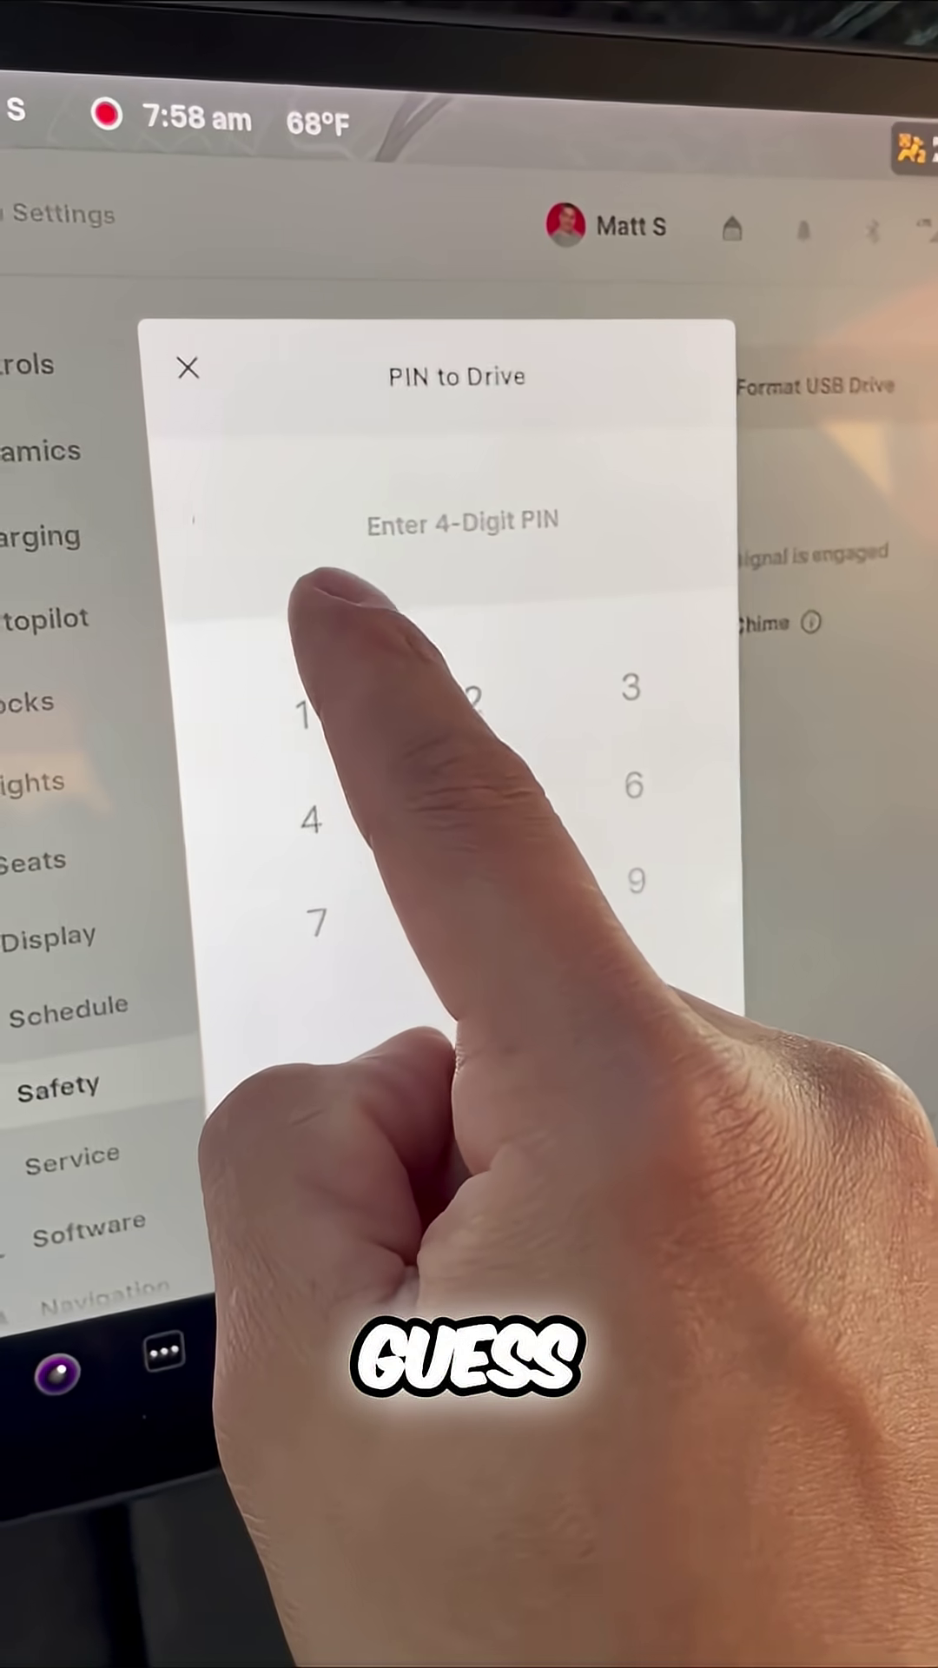
- Re-enter the four-digit PIN to confirm PIN to Drive
{"action": "left_click", "coordinate": [505, 755]}
{"action": "left_click", "coordinate": [550, 700]}
{"action": "left_click", "coordinate": [261, 677]}
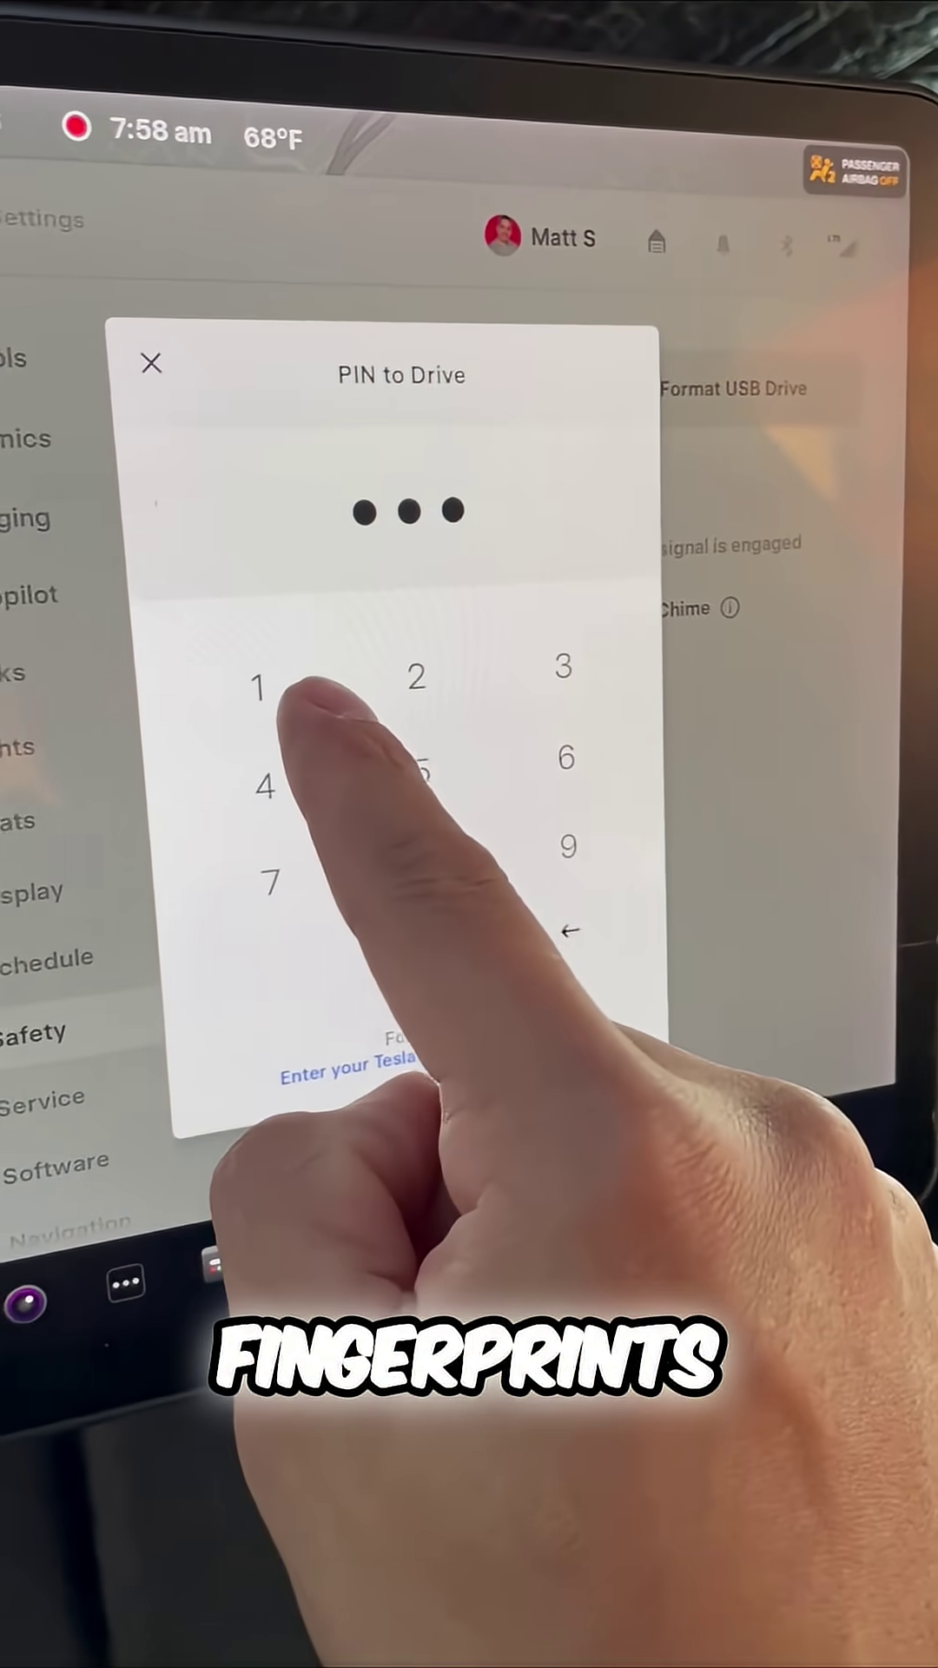
{"action": "left_click", "coordinate": [534, 945]}
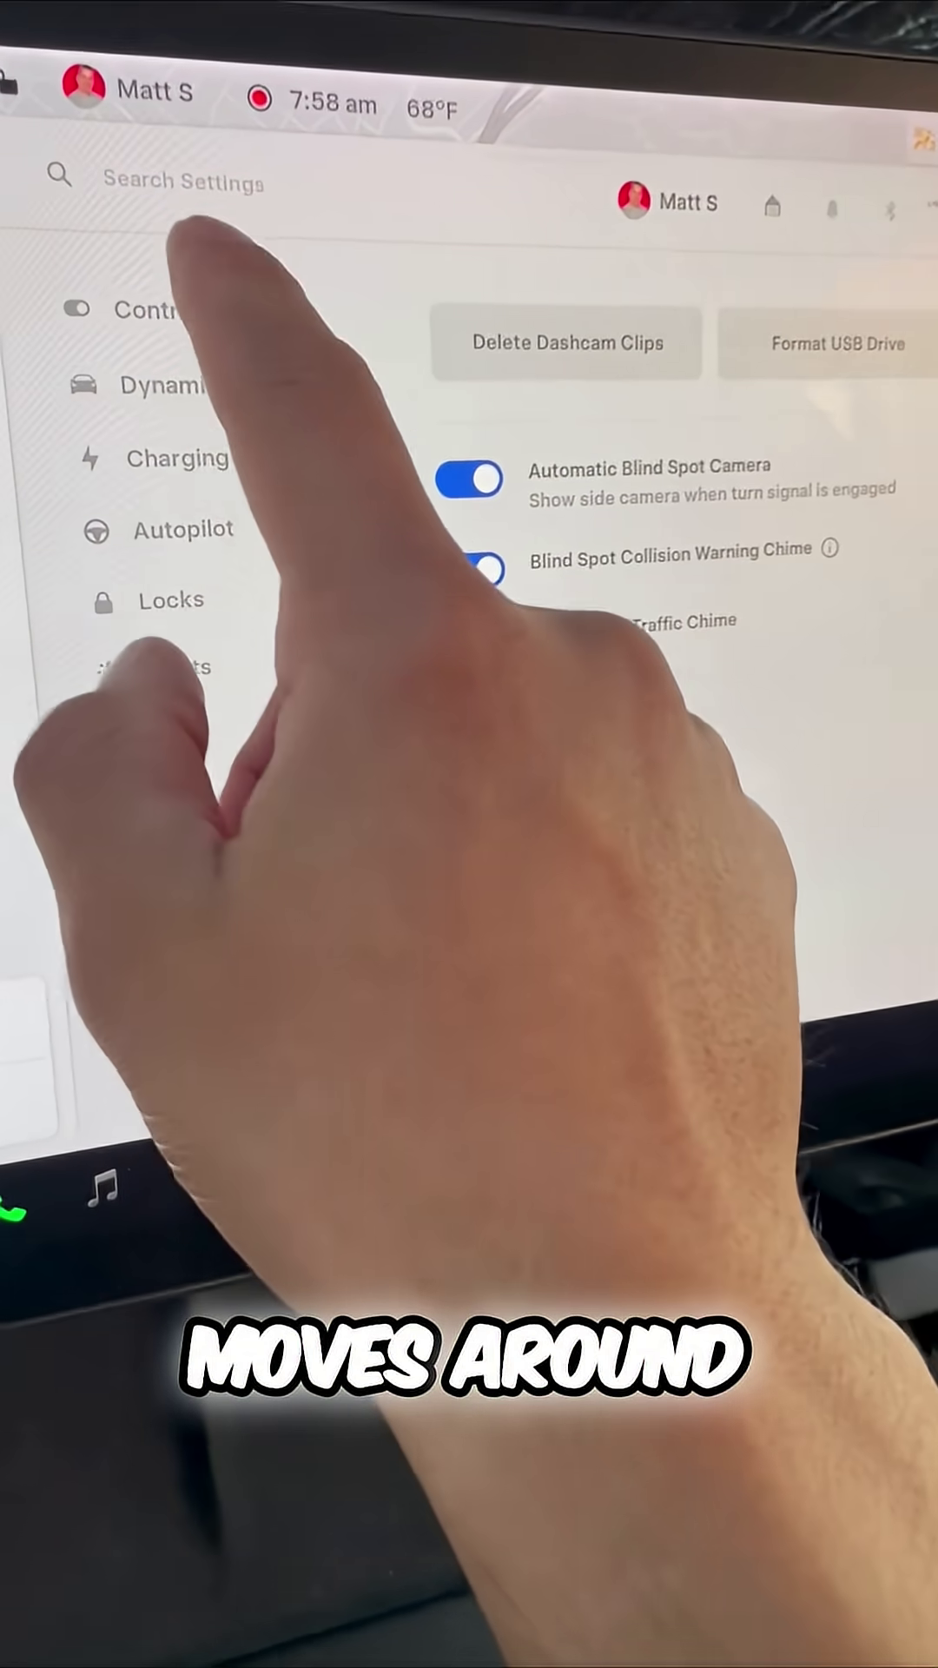
- Switch to the Controls panel with the Recording and Sentry buttons
{"action": "left_click", "coordinate": [167, 376]}
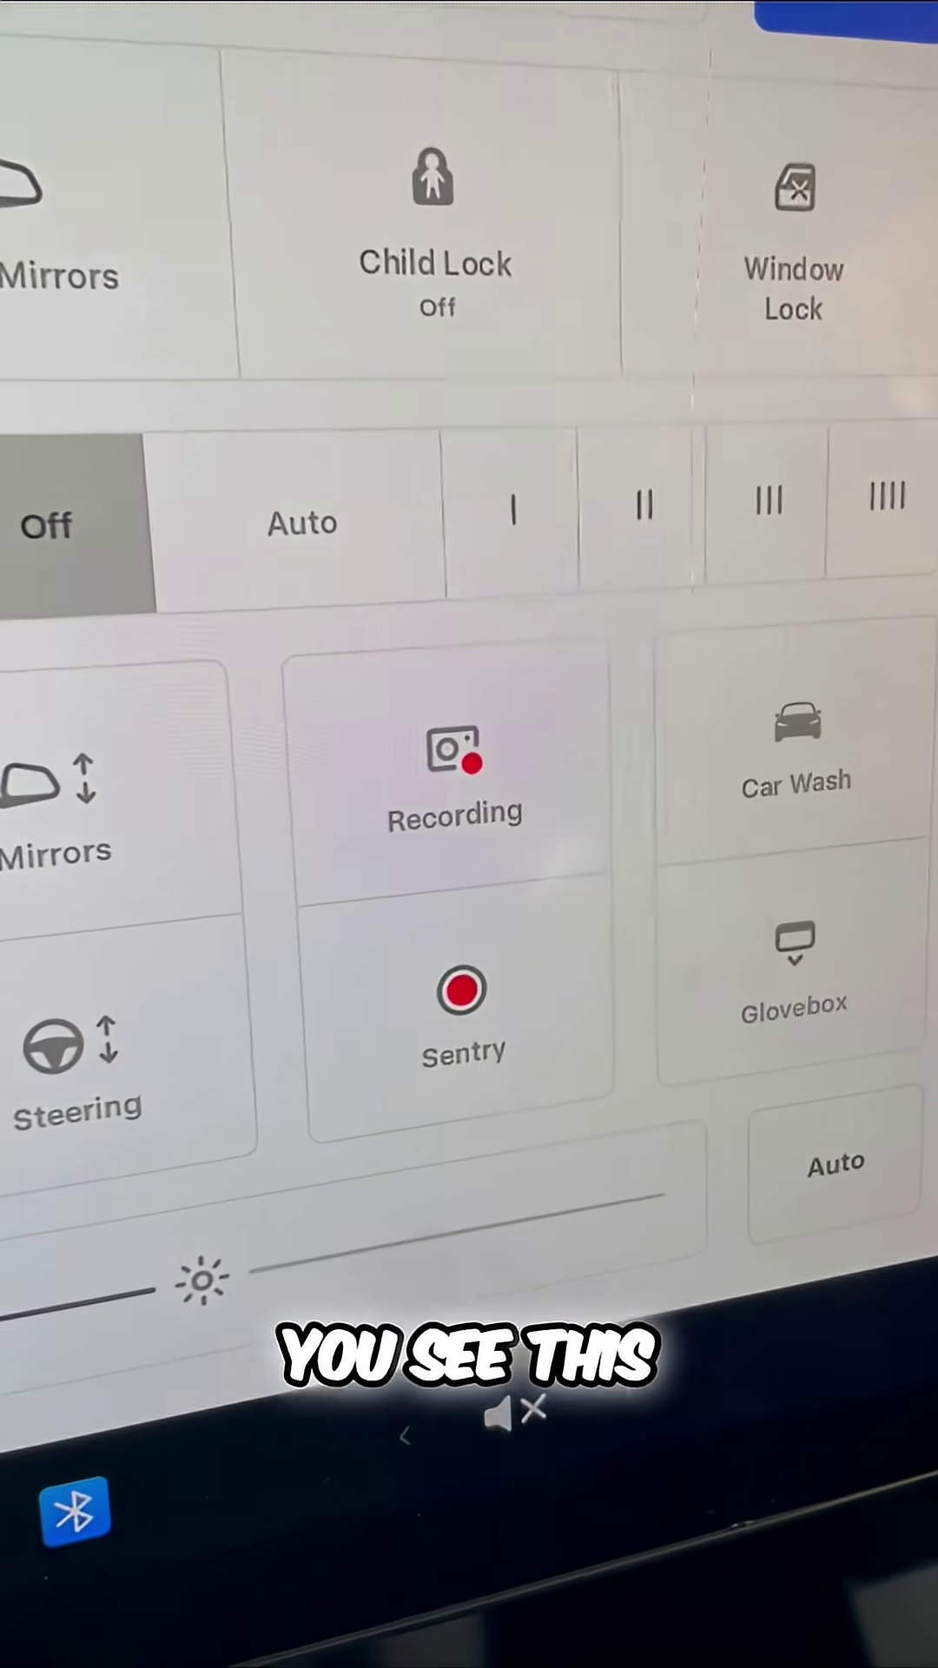